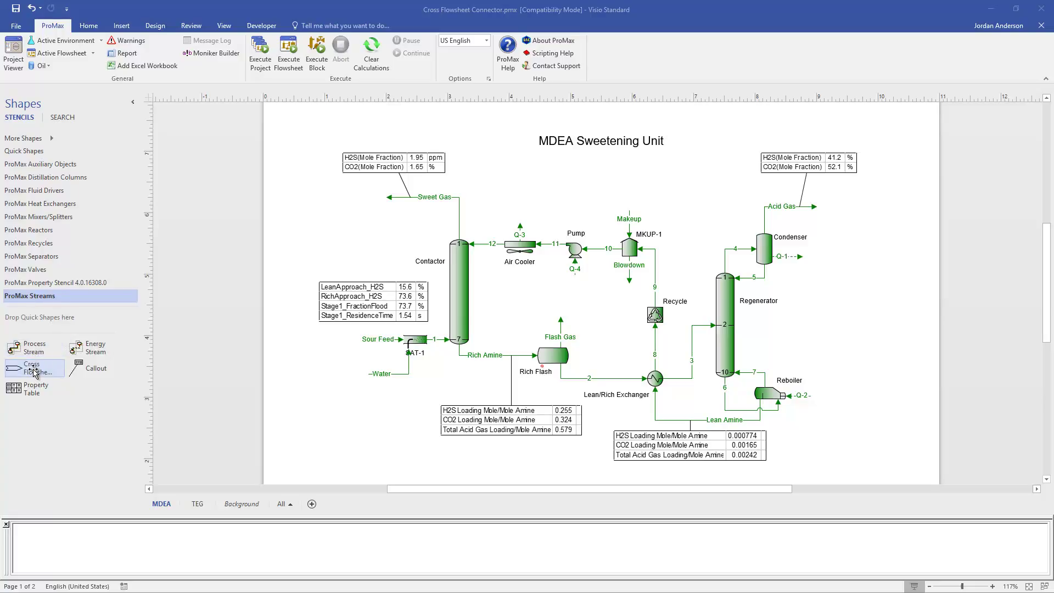
Place cross flowsheet connector XFS1 beside Sweet Gas and couple it to the TEG flowsheet.
left_click_drag(34, 372, 375, 226)
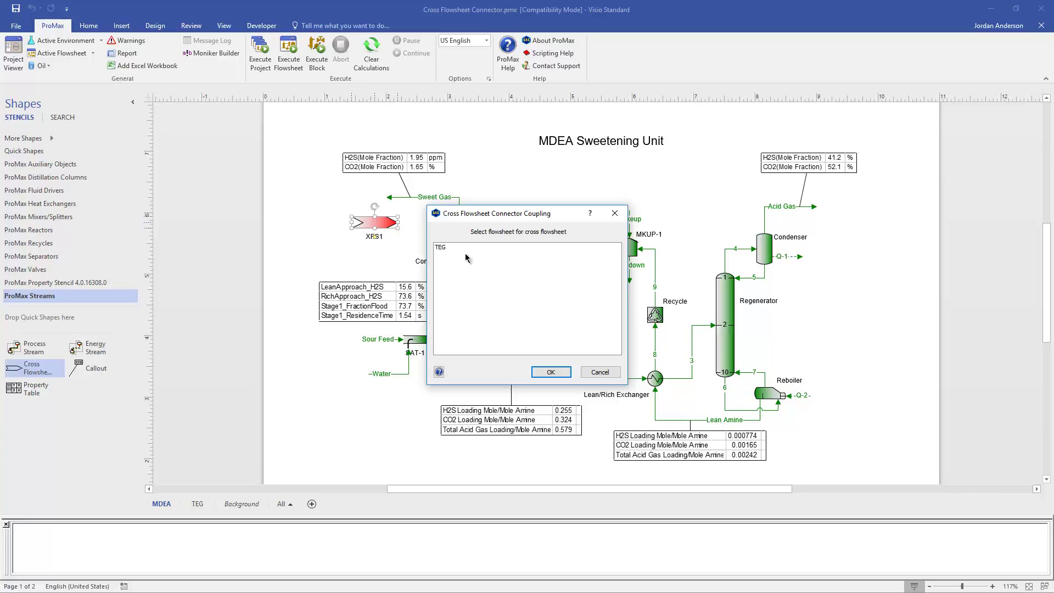
left_click(444, 248)
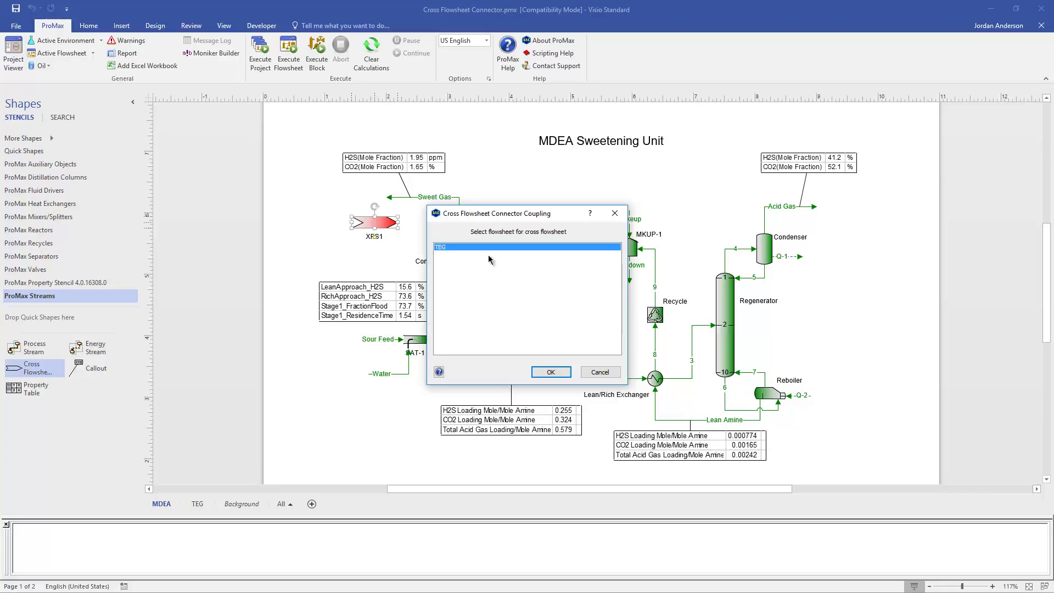
left_click(549, 373)
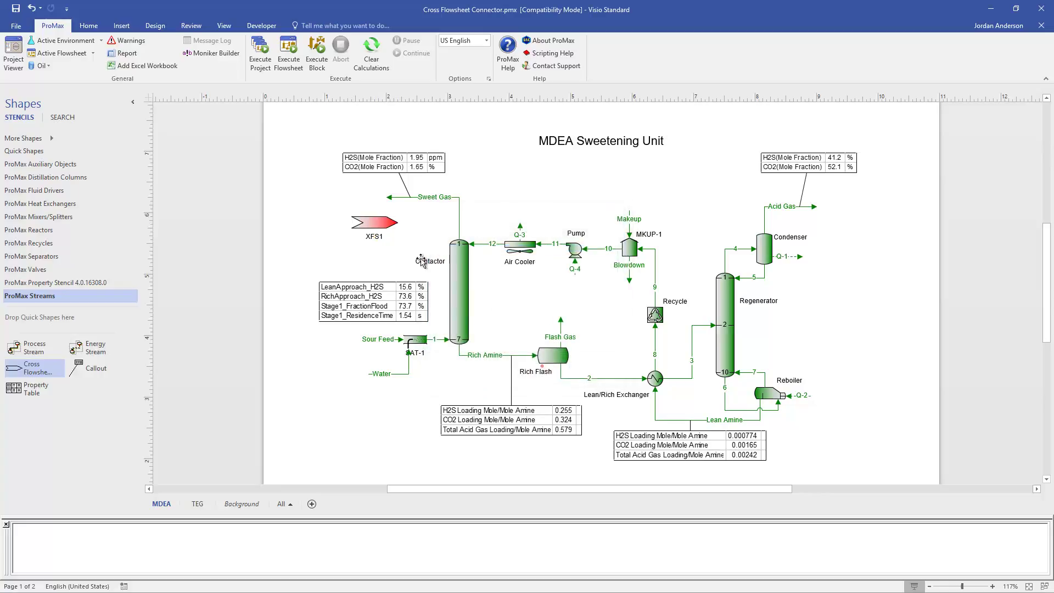
Rotate XFS1 by 180 degrees so it faces left.
left_click(434, 197)
left_click(381, 224)
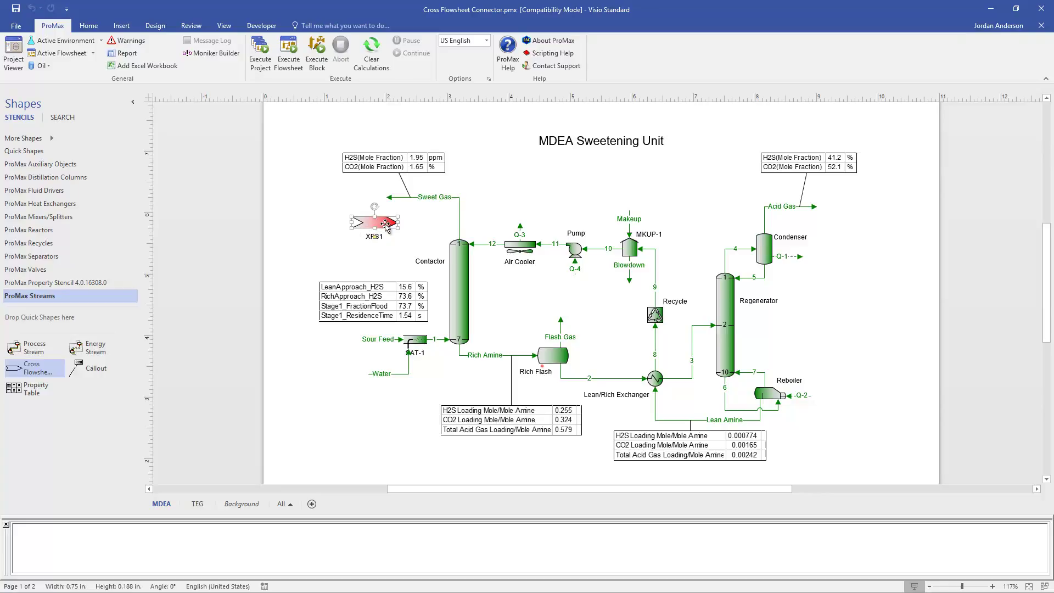
left_click_drag(373, 208, 373, 237)
left_click(390, 245)
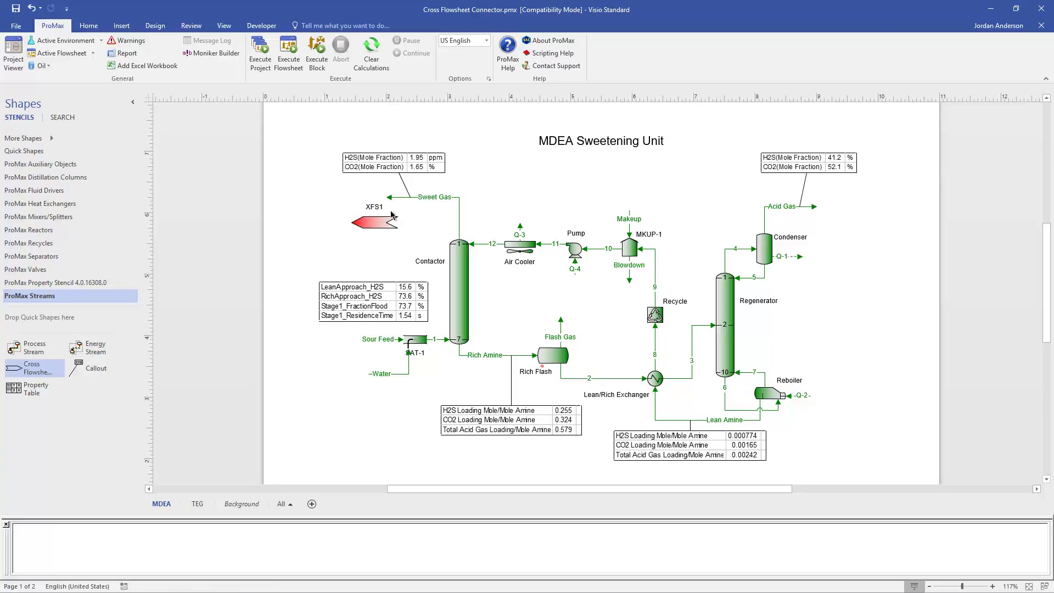
Attach the Sweet Gas stream's end to XFS1's connection point.
mouse_move(380, 225)
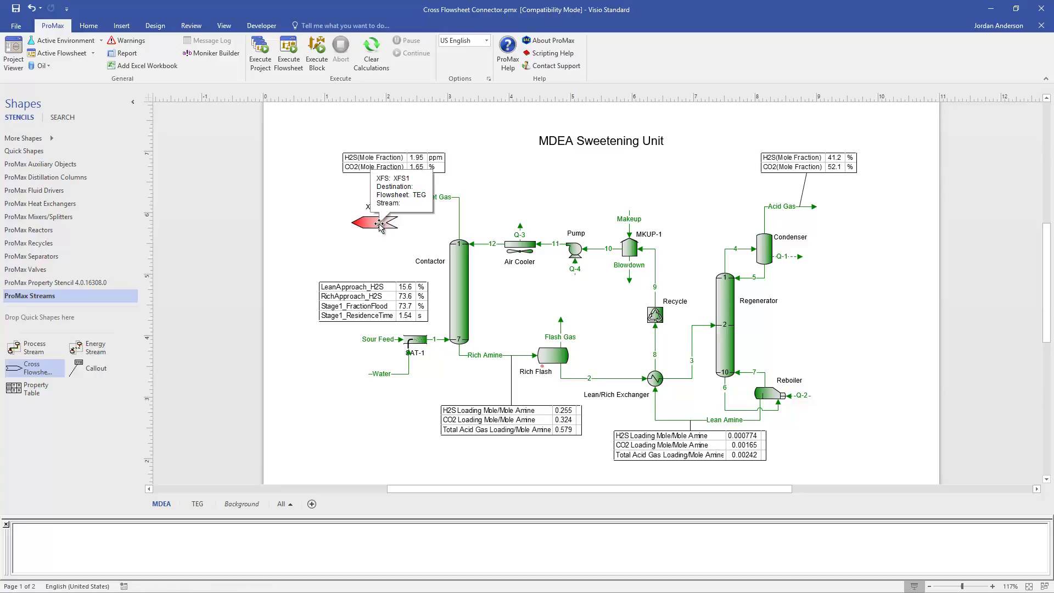
left_click_drag(386, 196, 387, 223)
left_click(369, 252)
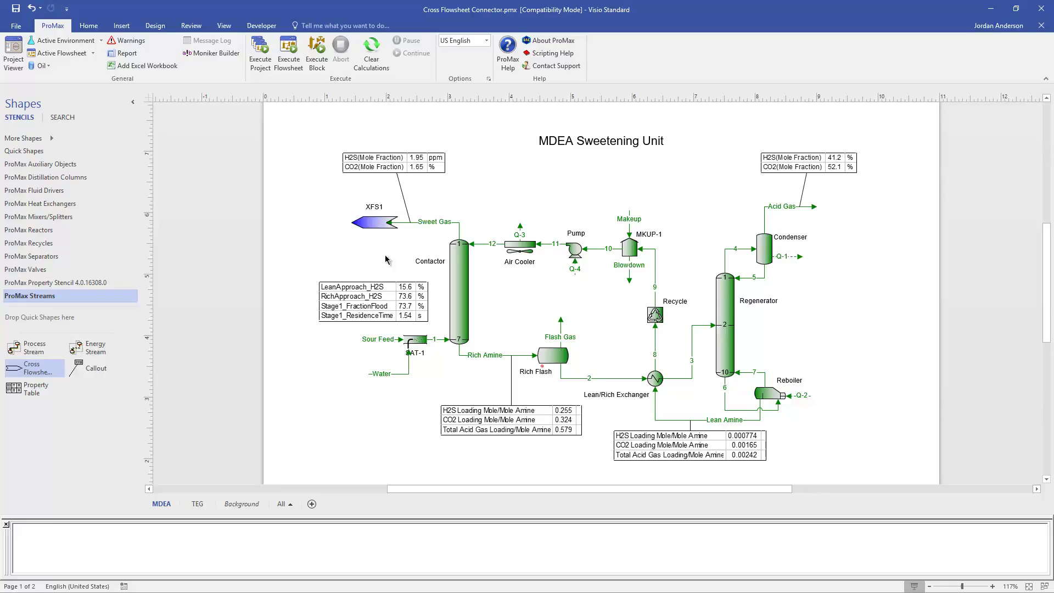
On the TEG page, connect XFS1 to the Wet Gas stream's inlet end.
left_click(197, 505)
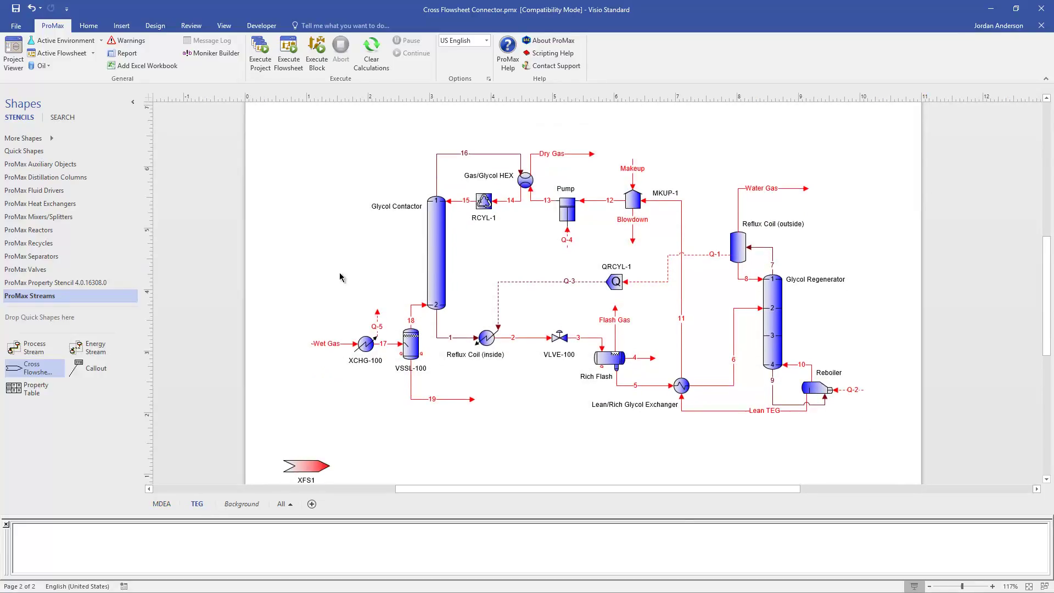
scroll(339, 277, "down", 1)
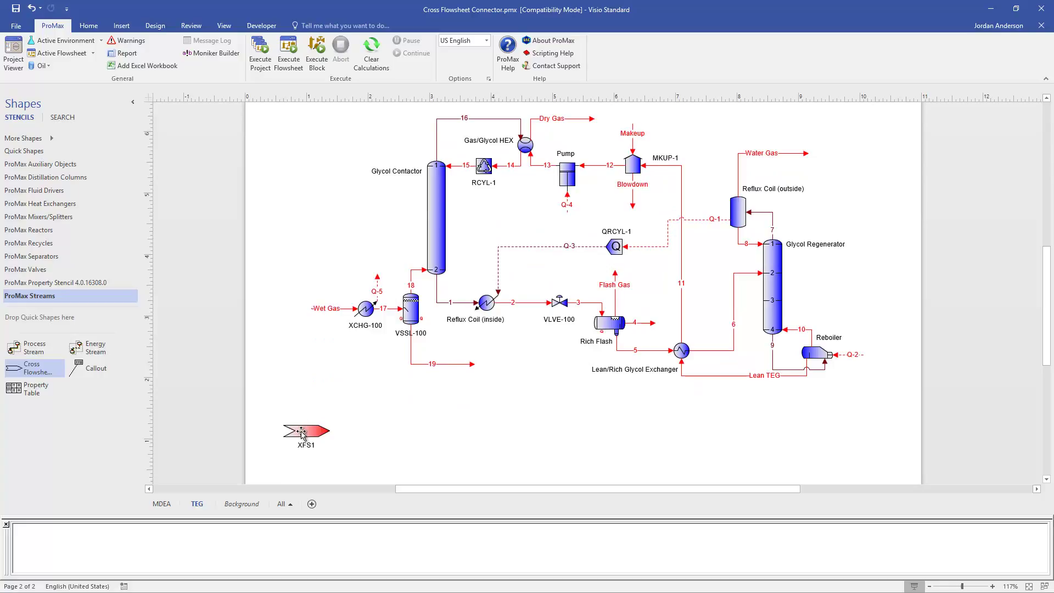
mouse_move(301, 431)
left_click_drag(308, 436, 289, 314)
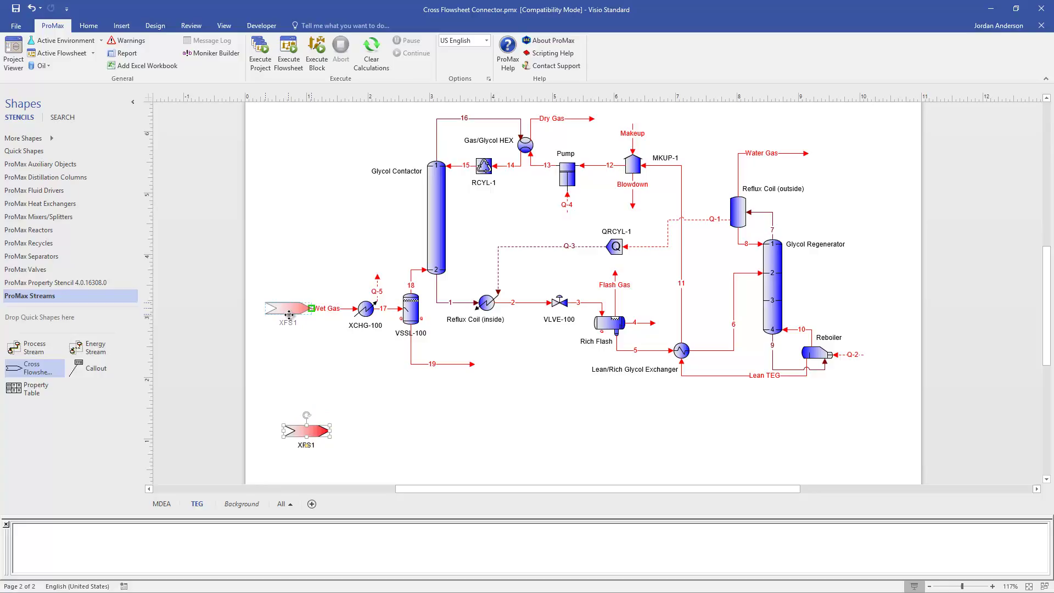
left_click_drag(289, 314, 289, 315)
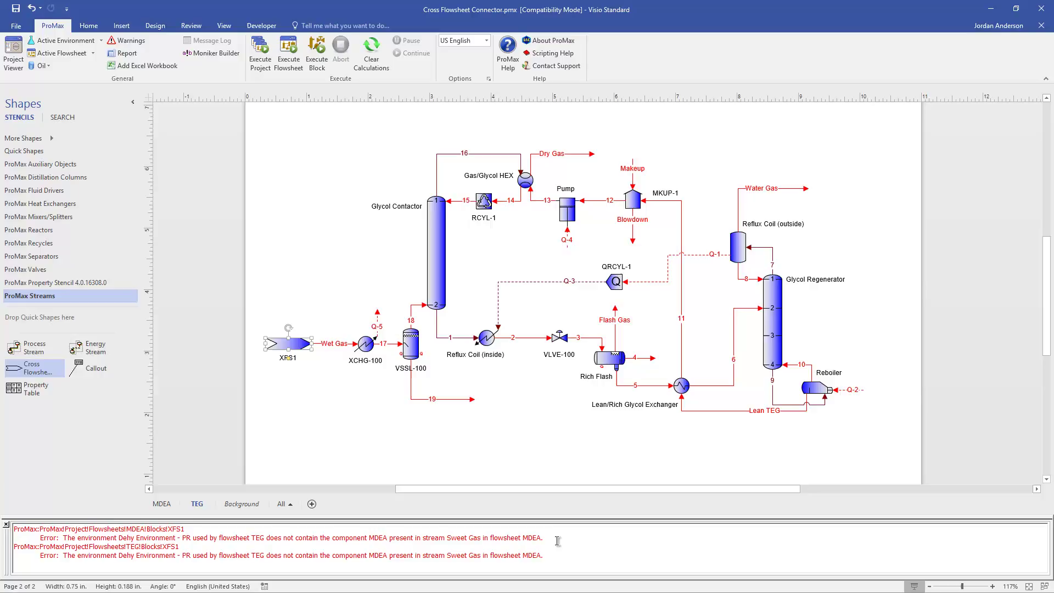
left_click(325, 309)
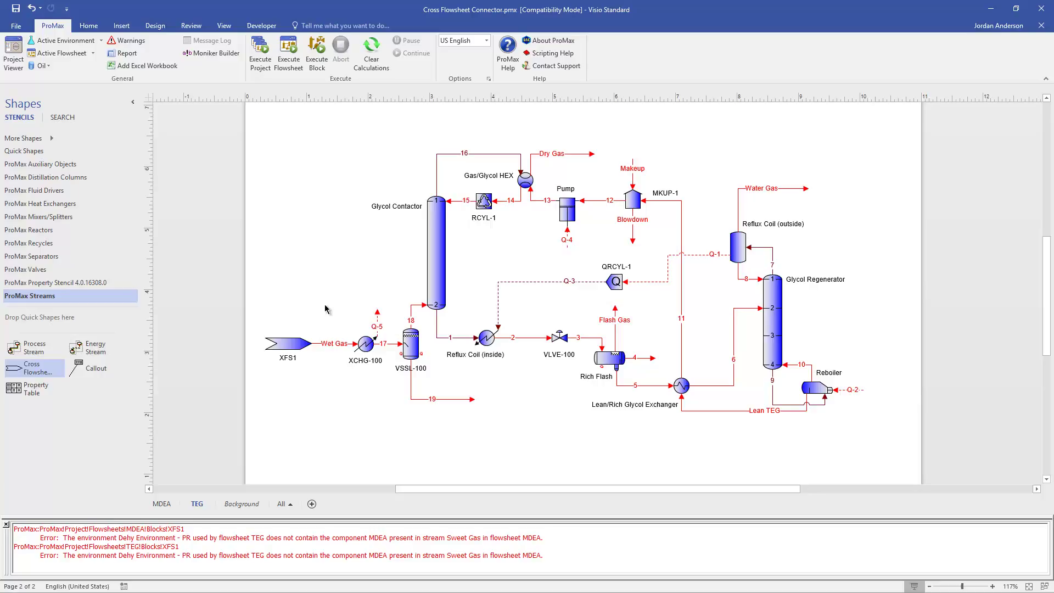
Check the installed components in the TEG Dehy Environment, closing it without changes.
left_click(68, 41)
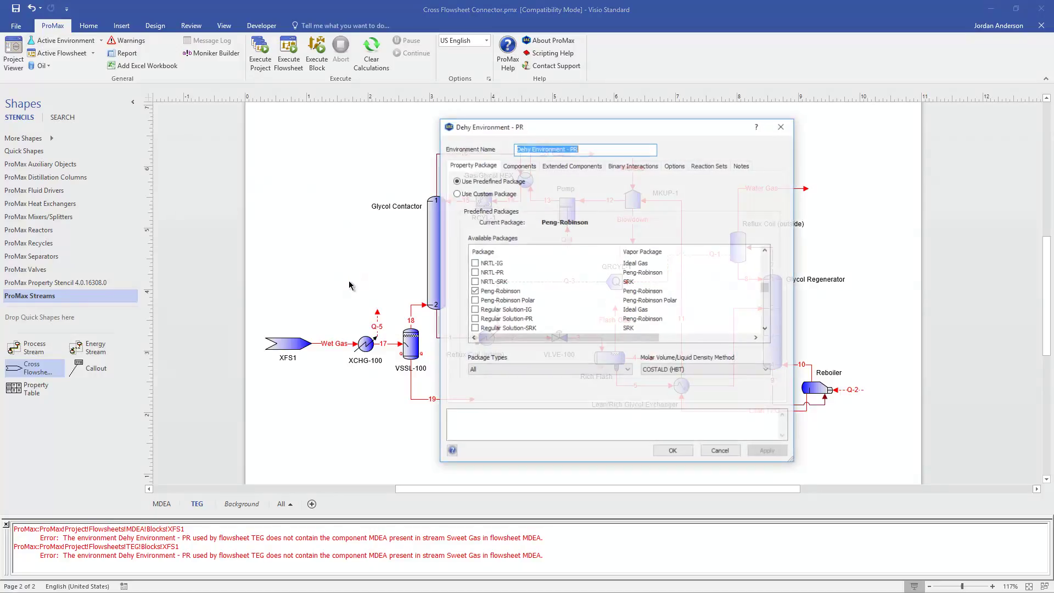
left_click(521, 167)
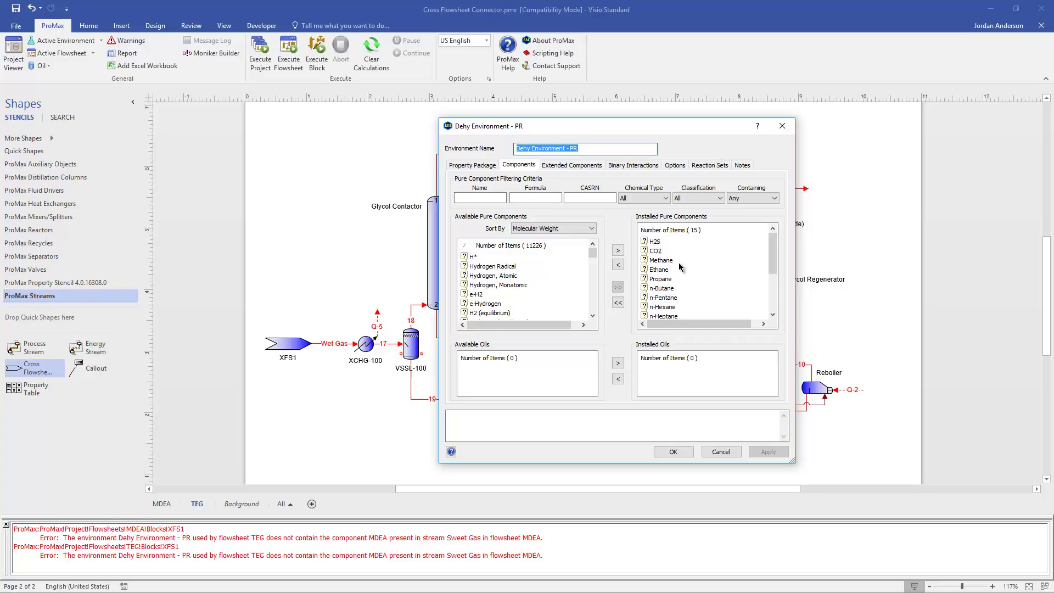
left_click(720, 451)
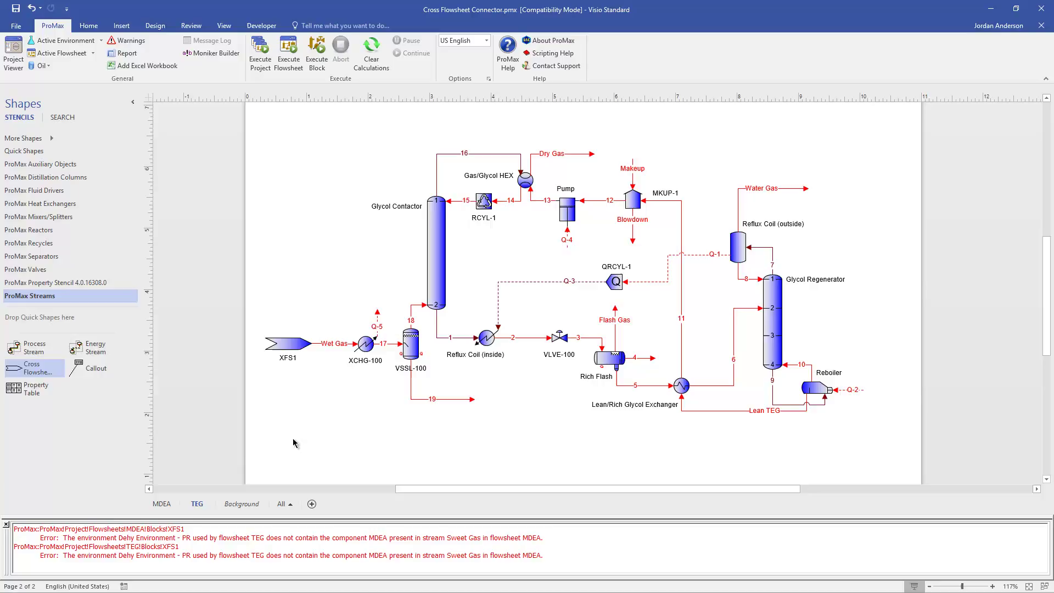
left_click(170, 503)
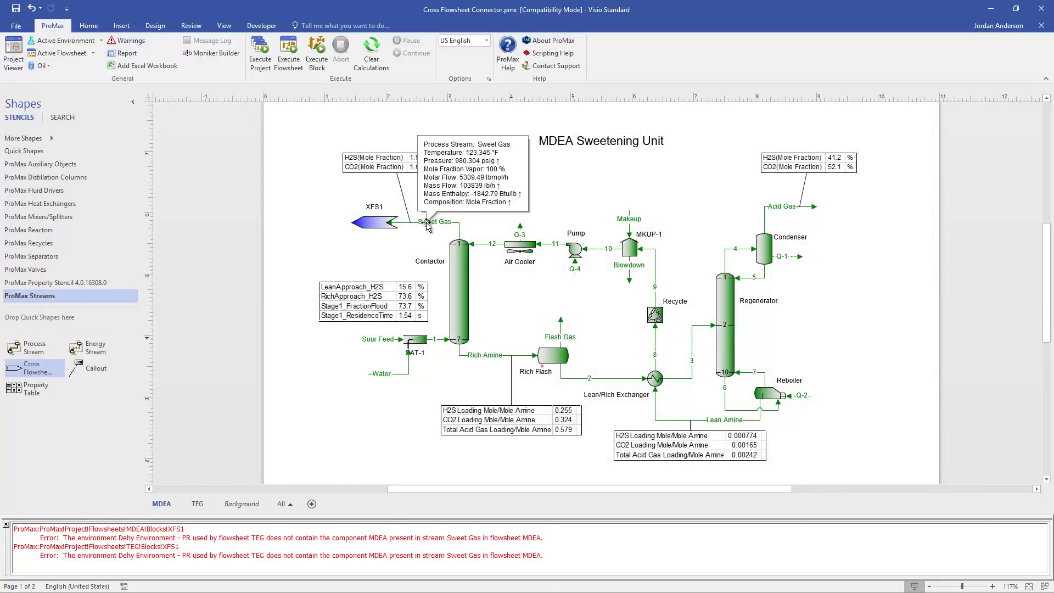
double_click(427, 222)
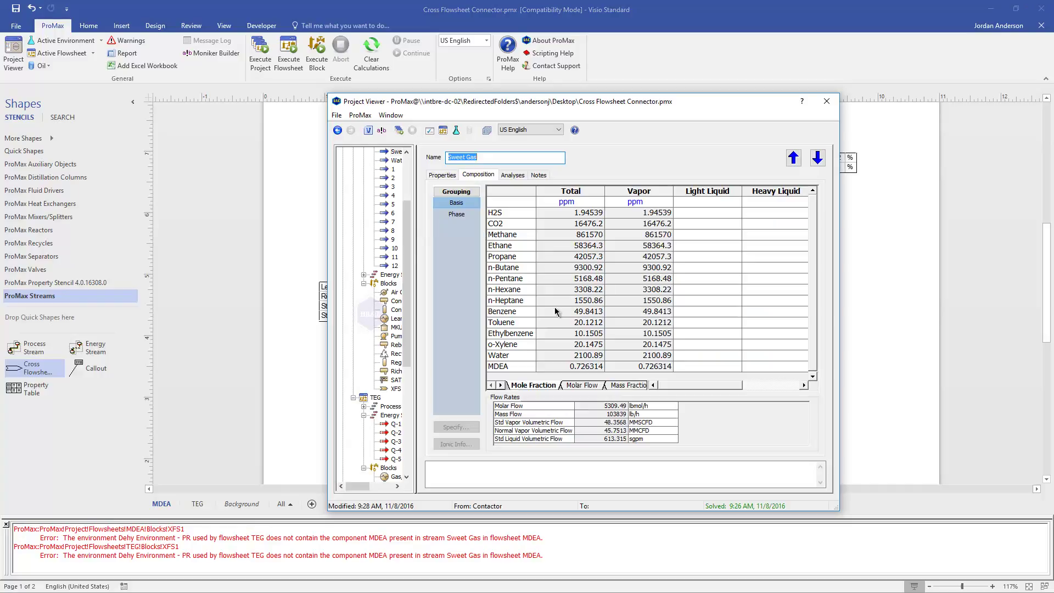
left_click(562, 365)
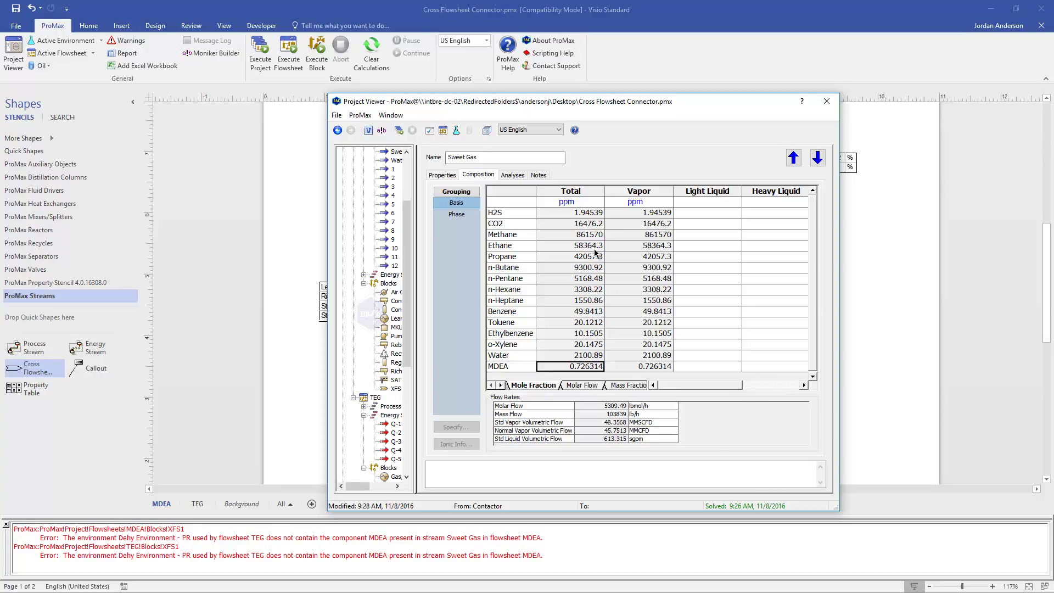
left_click(826, 101)
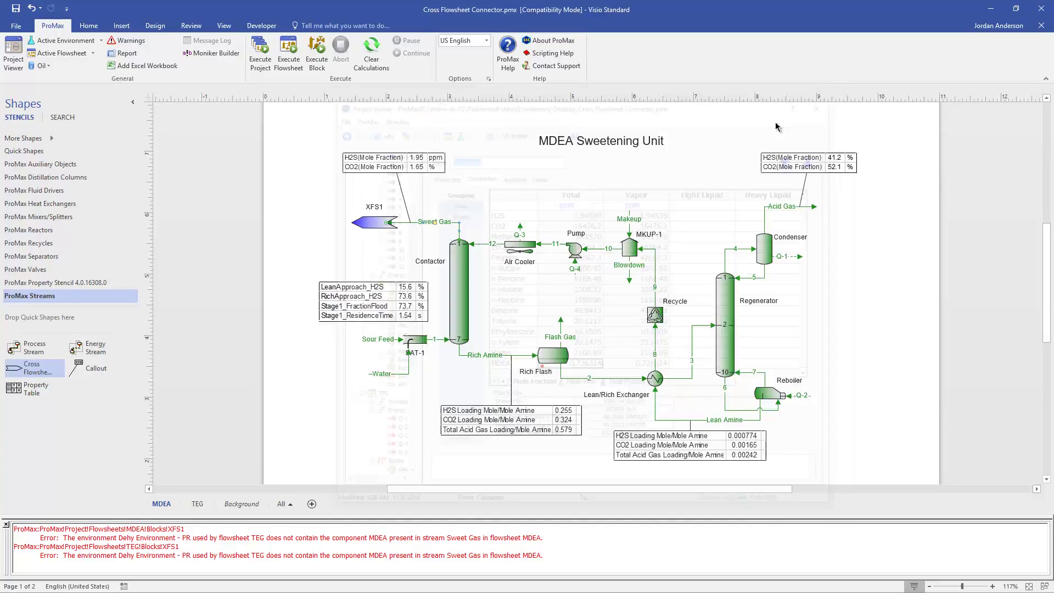
Change XFS1's Mole Fraction Transfer Threshold from 0 to 1ppm and execute the solve.
double_click(371, 224)
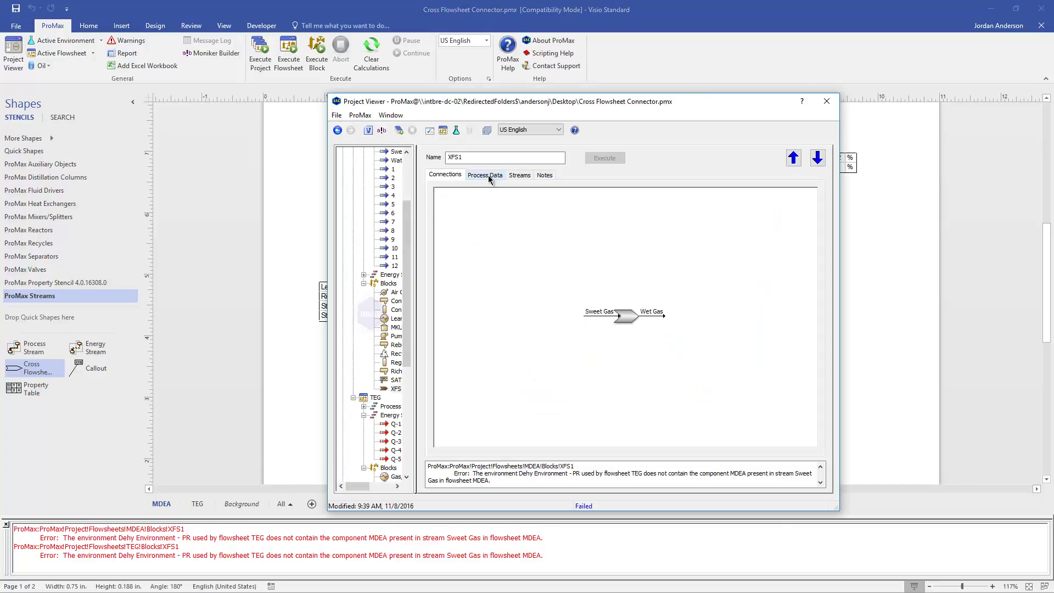
left_click(488, 176)
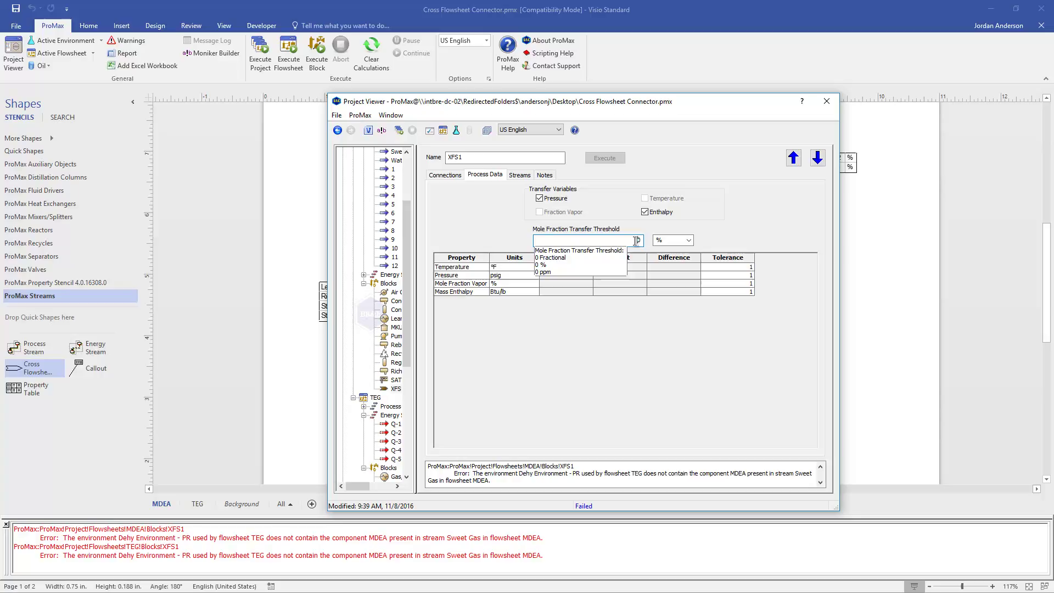
left_click_drag(635, 240, 644, 240)
type("1ppm")
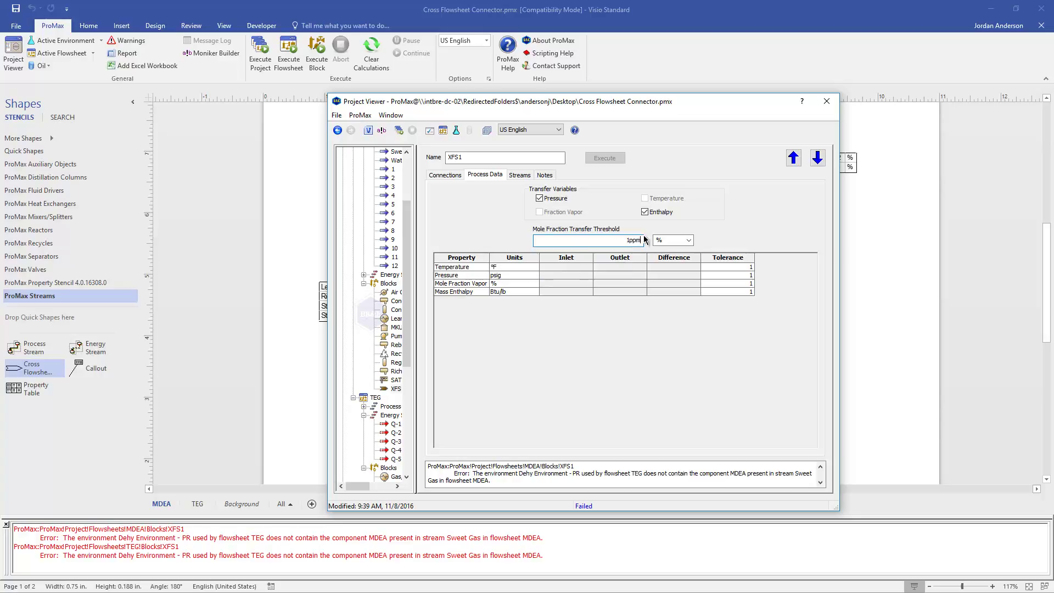
key("Tab")
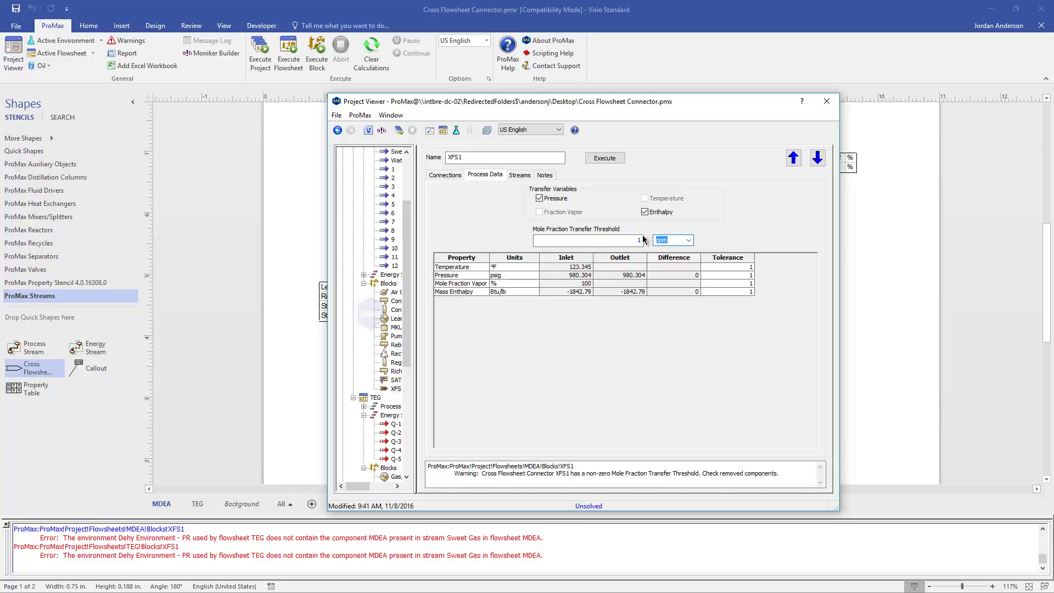
left_click(598, 160)
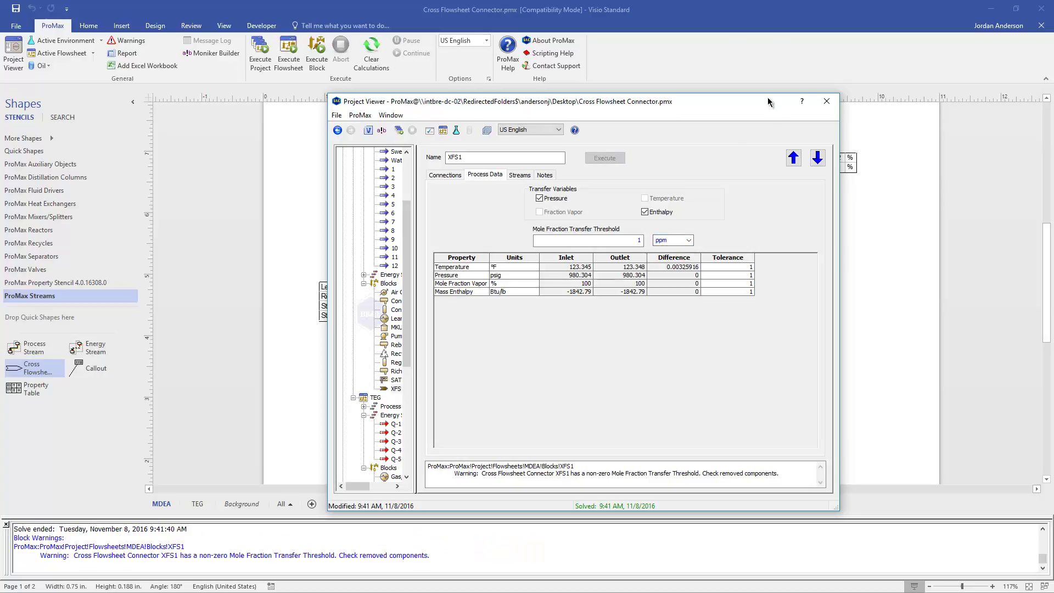
left_click_drag(767, 101, 786, 142)
From the TEG page, inspect XFS1's process data showing matching 980.304 psig inlet and outlet.
left_click(848, 145)
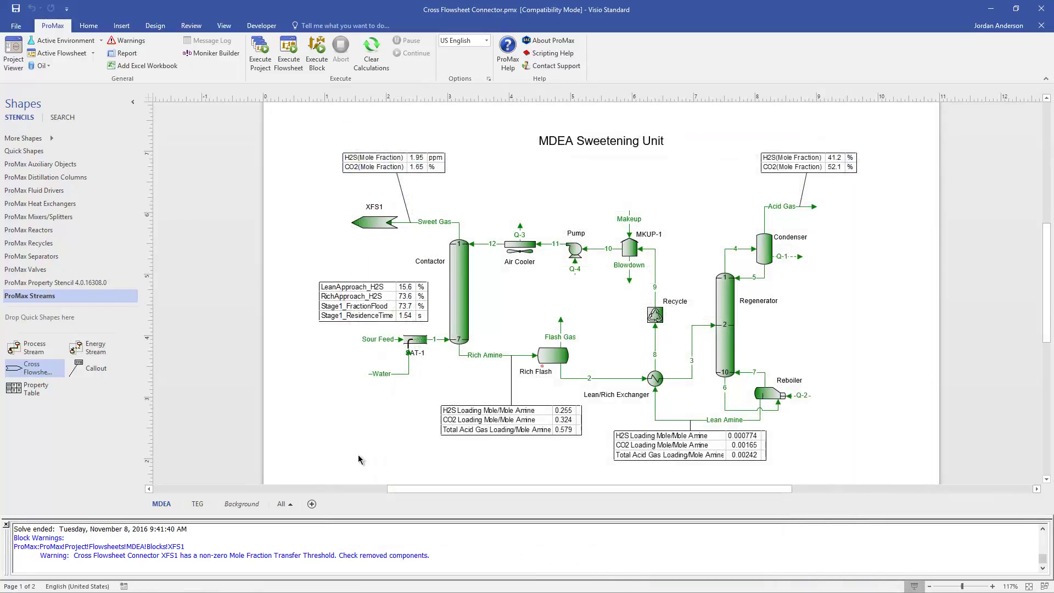
left_click(202, 507)
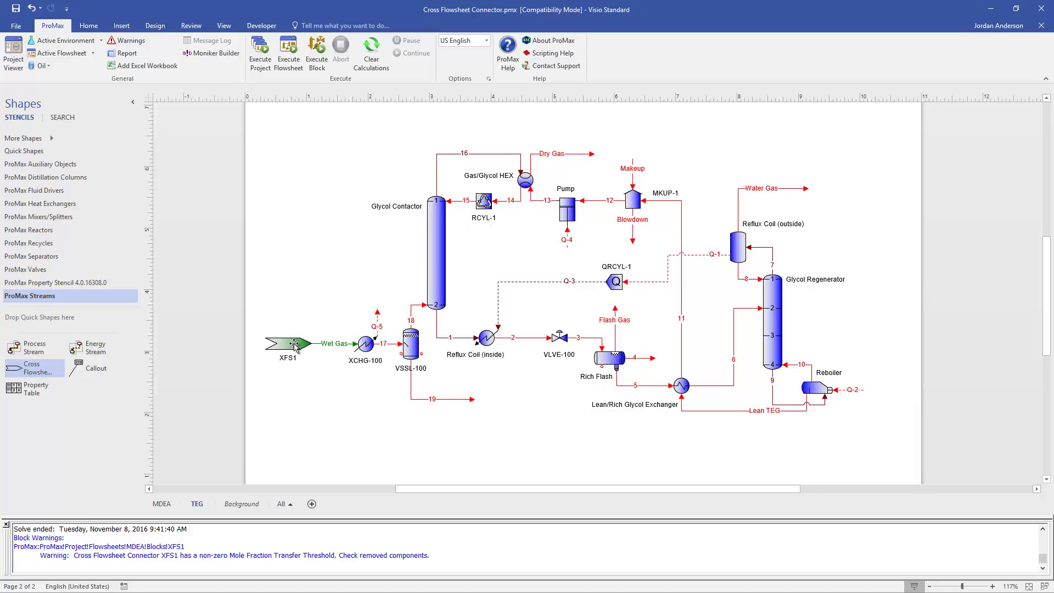
double_click(293, 344)
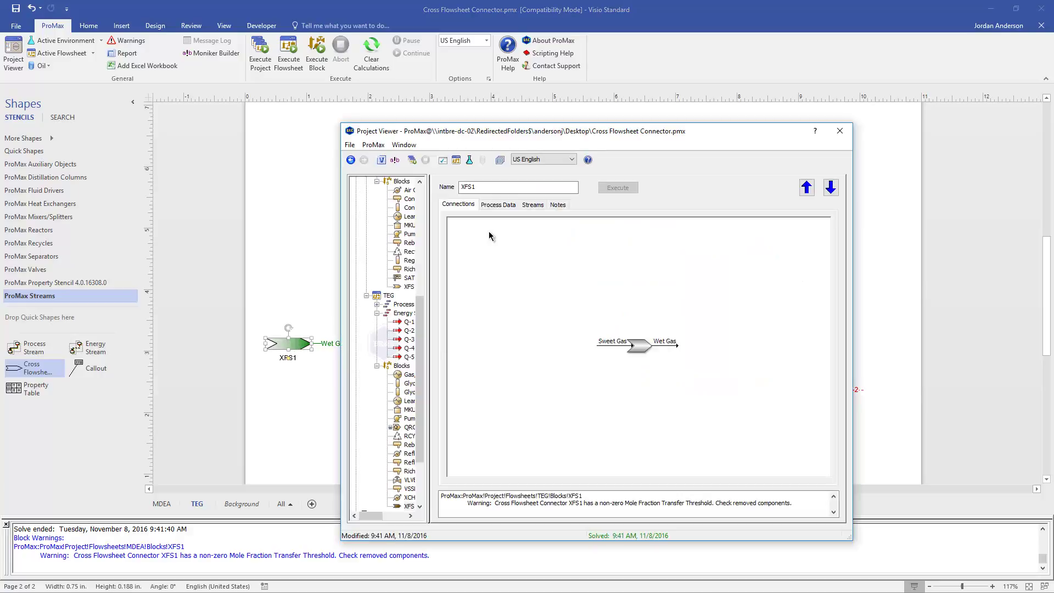
left_click(499, 205)
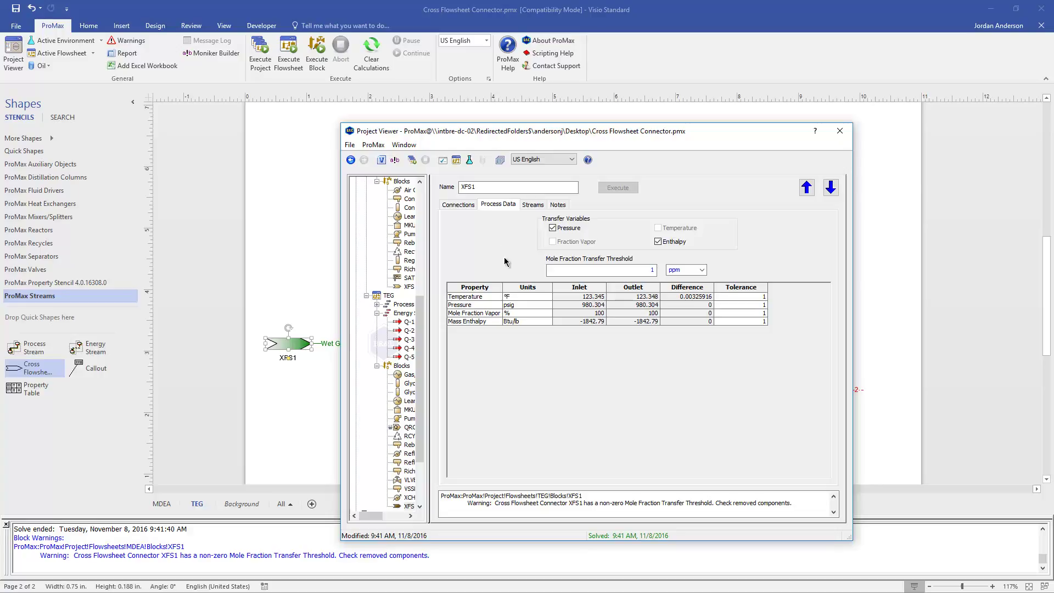
mouse_move(579, 299)
mouse_move(635, 301)
left_click(692, 297)
mouse_move(684, 300)
left_click(606, 270)
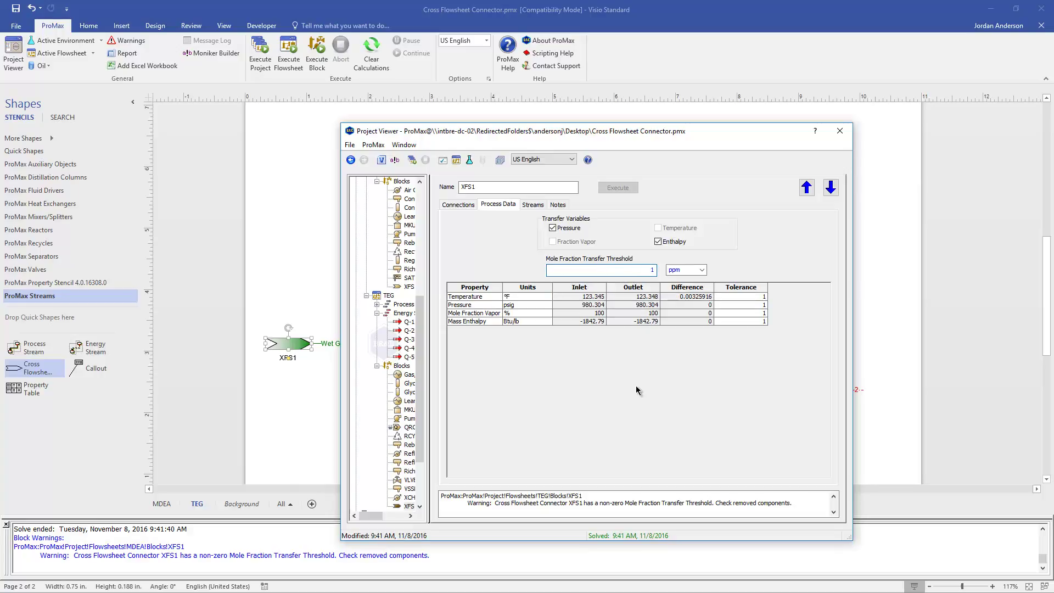